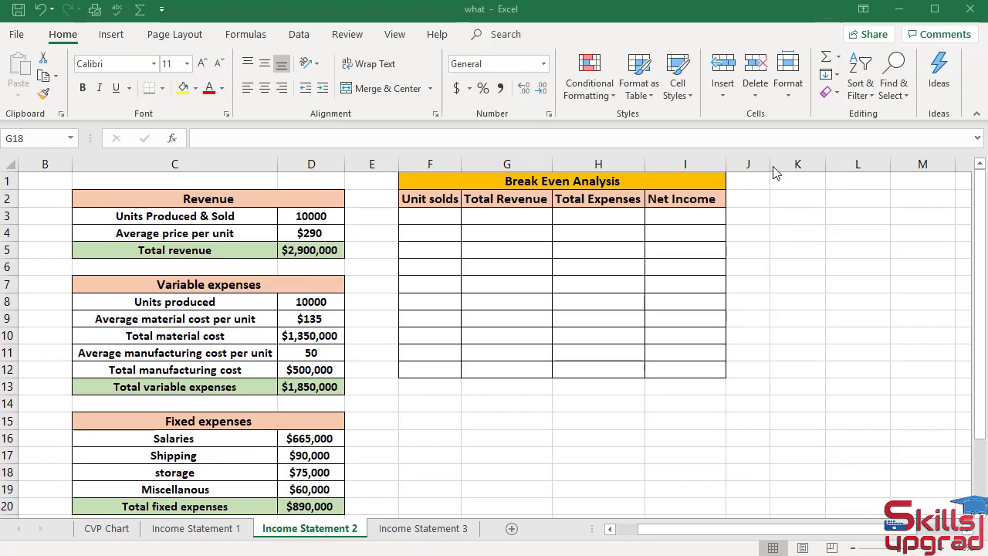
Link F3 to Units Produced & Sold with =D3, showing 10000
{"action": "left_click", "coordinate": [419, 218]}
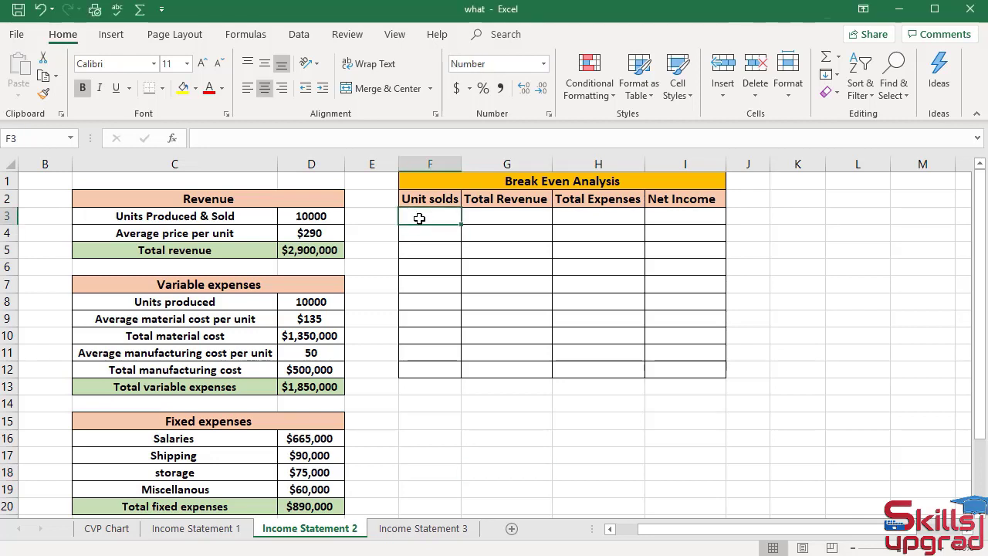
{"action": "type", "text": "="}
{"action": "left_click", "coordinate": [307, 215]}
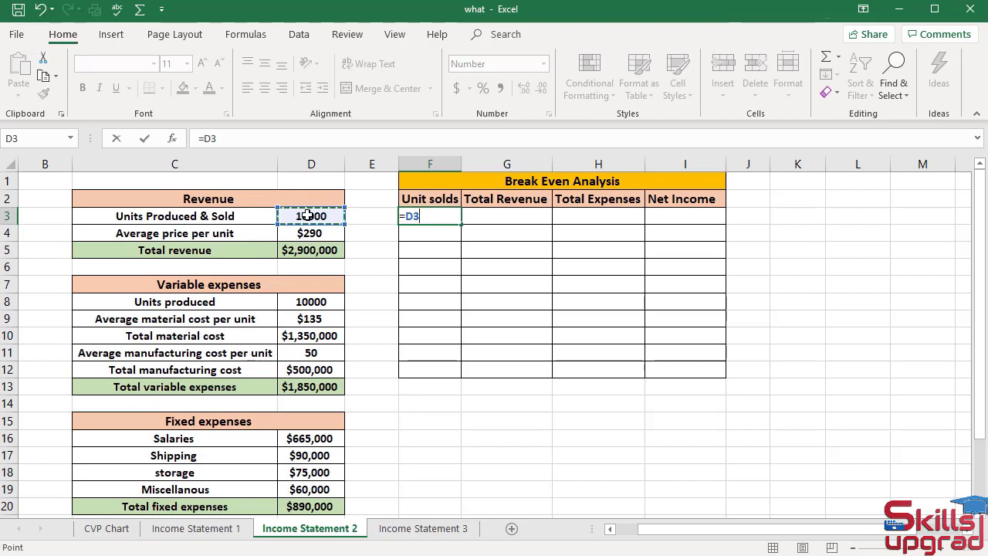
{"action": "key", "text": "Return"}
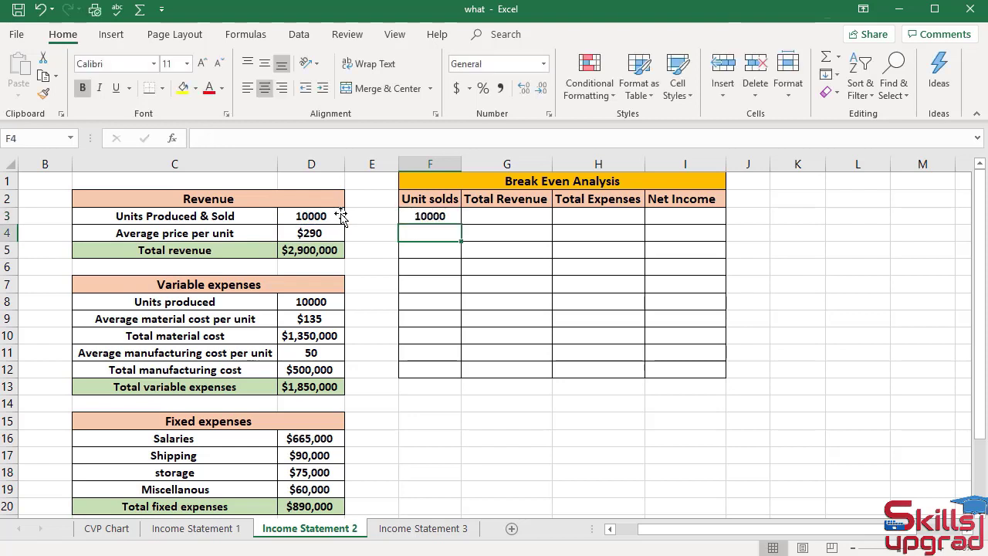
Set G3 Total Revenue to =D23, showing $2,900,000 from the summary
{"action": "left_click", "coordinate": [486, 215]}
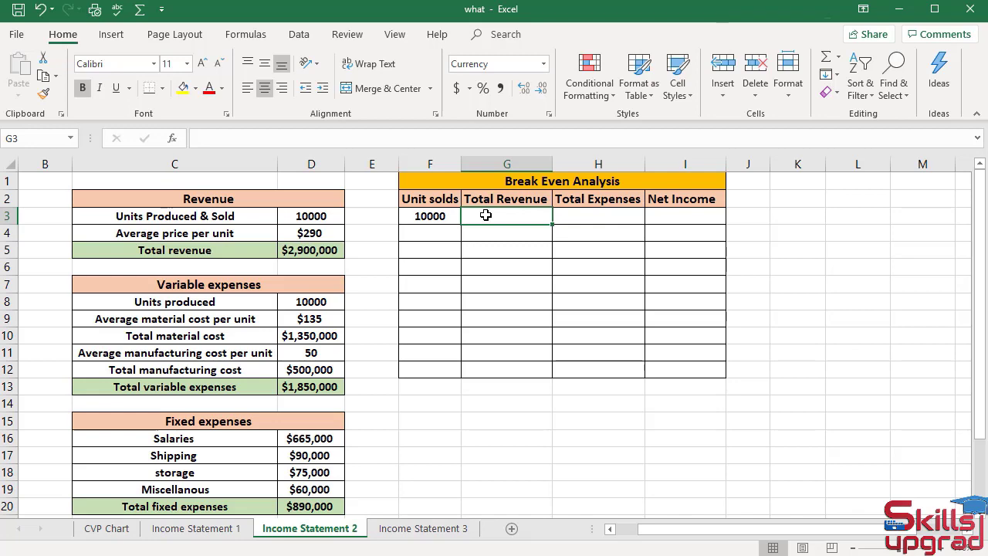
{"action": "type", "text": "="}
{"action": "scroll", "coordinate": [463, 286], "scroll_direction": "down", "scroll_amount": 2}
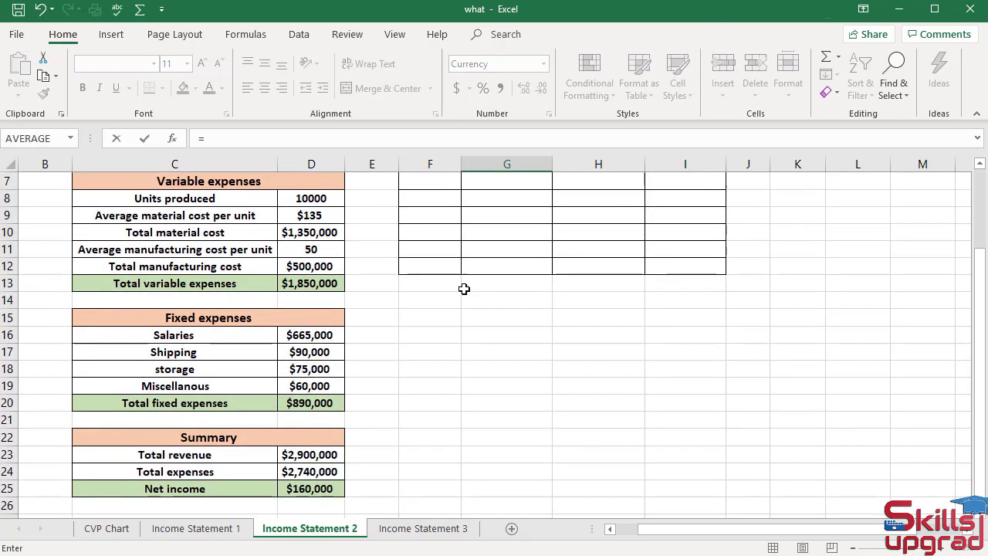
{"action": "left_click", "coordinate": [322, 454]}
{"action": "scroll", "coordinate": [498, 352], "scroll_direction": "up", "scroll_amount": 2}
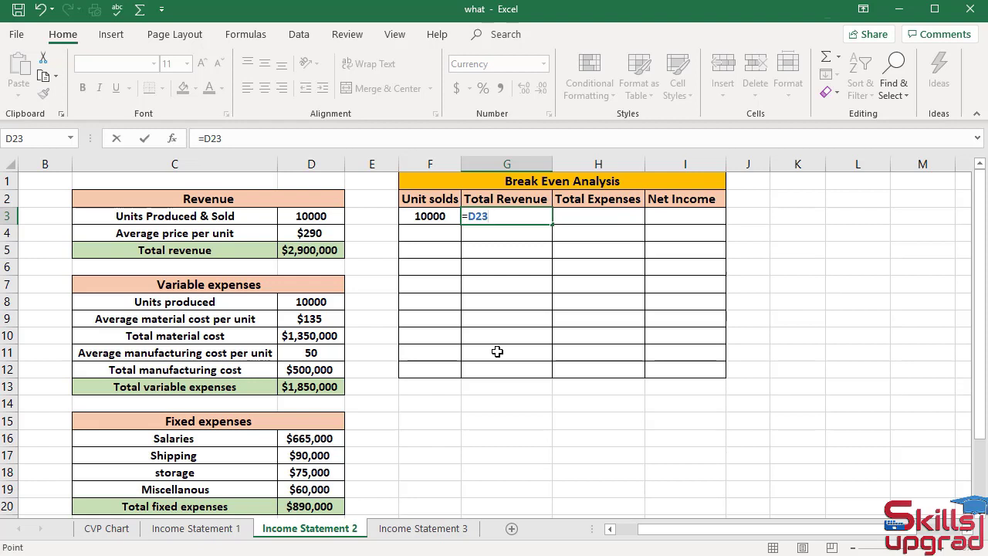
{"action": "key", "text": "Return"}
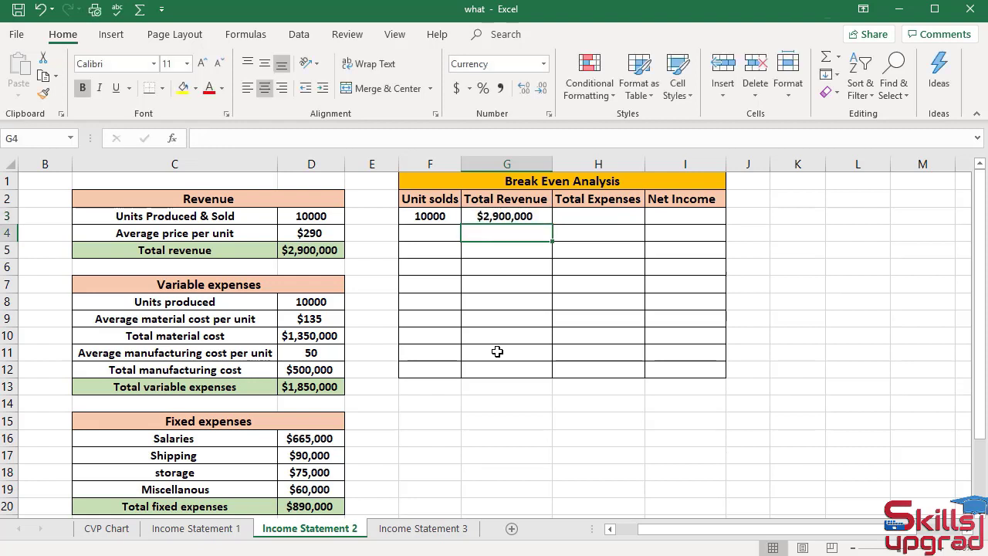
Set H3 Total Expenses to =D24, showing $2,740,000 from the summary
{"action": "left_click", "coordinate": [587, 217]}
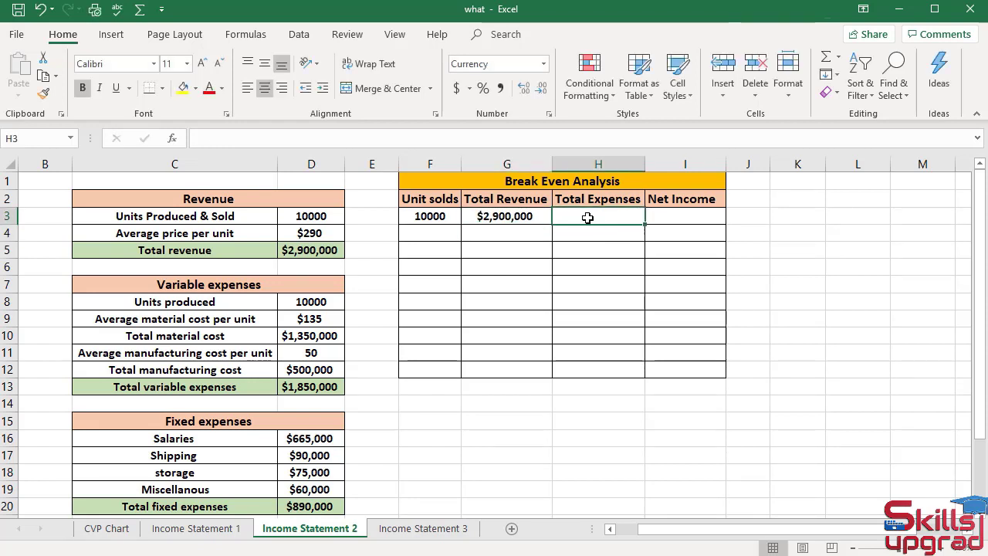
{"action": "type", "text": "="}
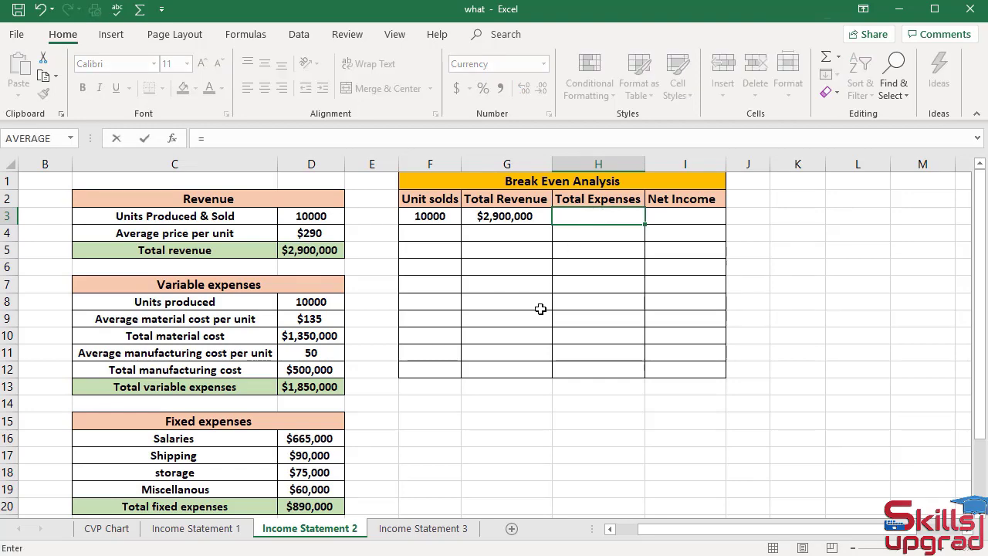
{"action": "scroll", "coordinate": [538, 310], "scroll_direction": "down", "scroll_amount": 2}
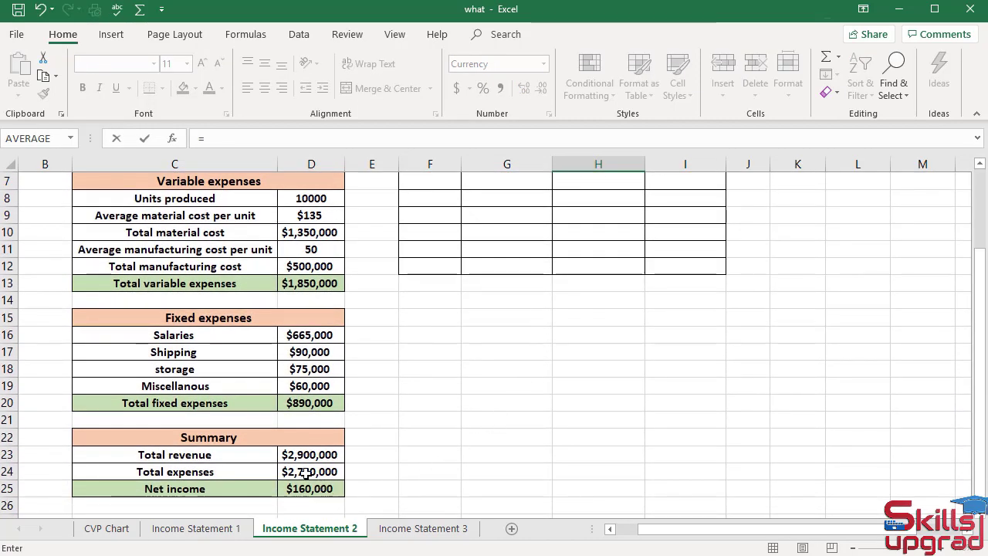
{"action": "left_click", "coordinate": [340, 471]}
{"action": "scroll", "coordinate": [585, 378], "scroll_direction": "up", "scroll_amount": 2}
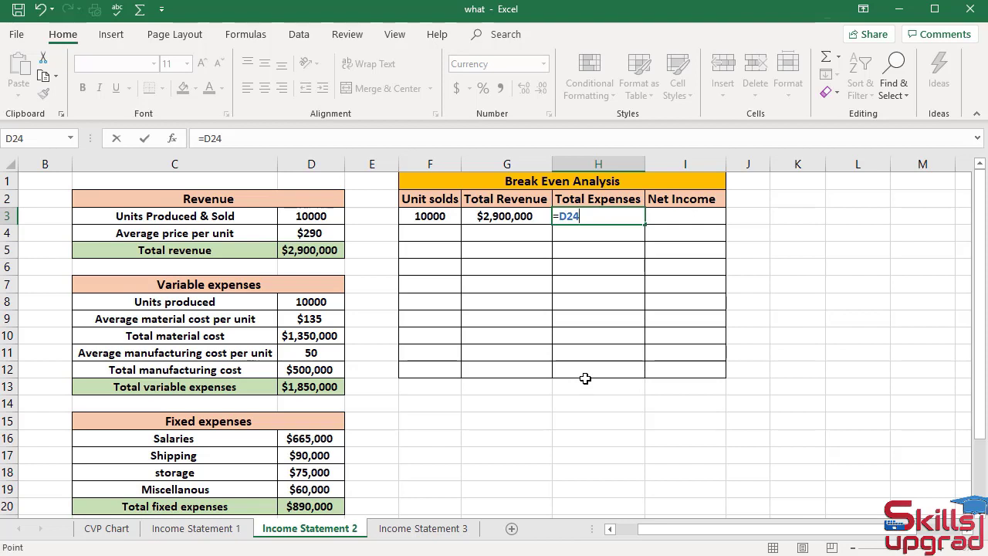
{"action": "key", "text": "Return"}
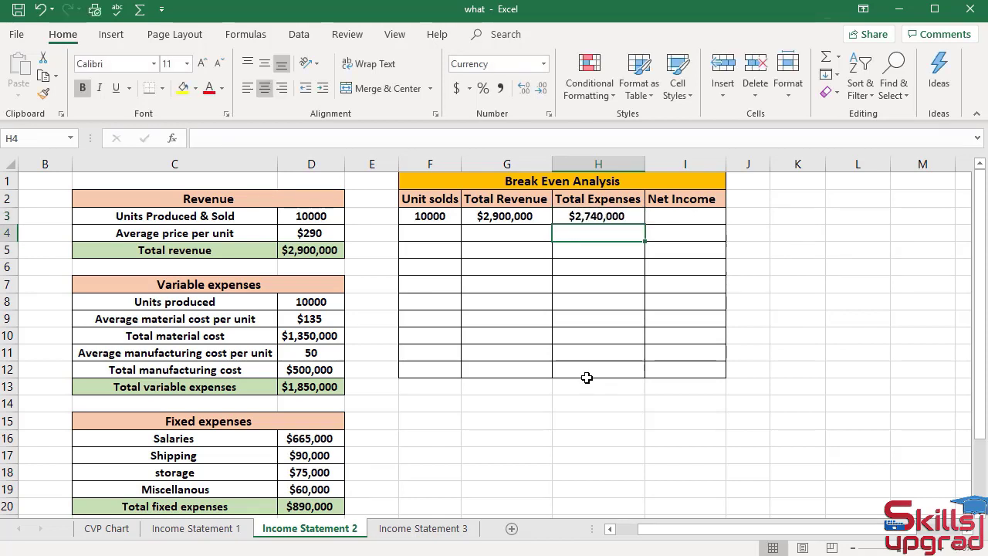
Set I3 Net Income to =D25, showing $160,000 from the summary
{"action": "left_click", "coordinate": [665, 220]}
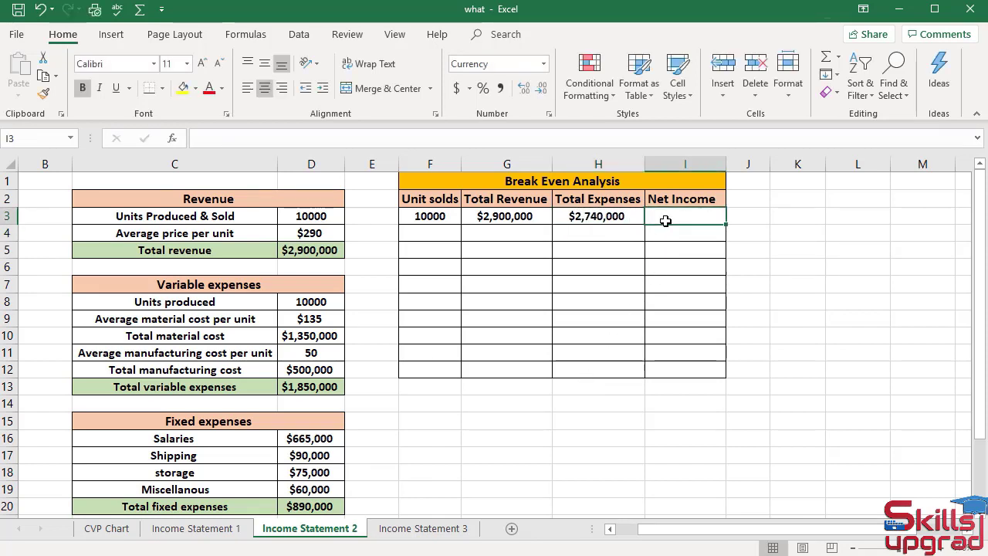
{"action": "type", "text": "="}
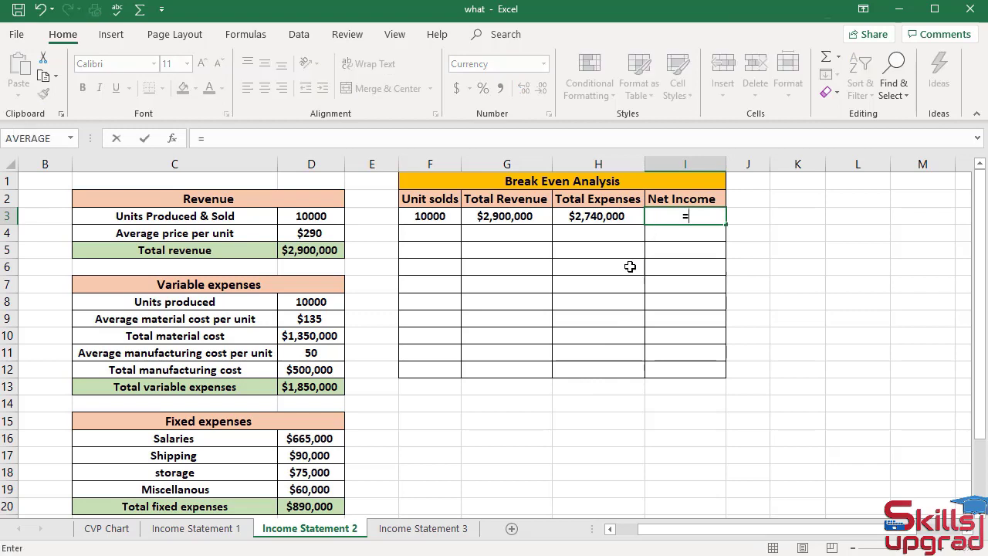
{"action": "scroll", "coordinate": [575, 335], "scroll_direction": "down", "scroll_amount": 2}
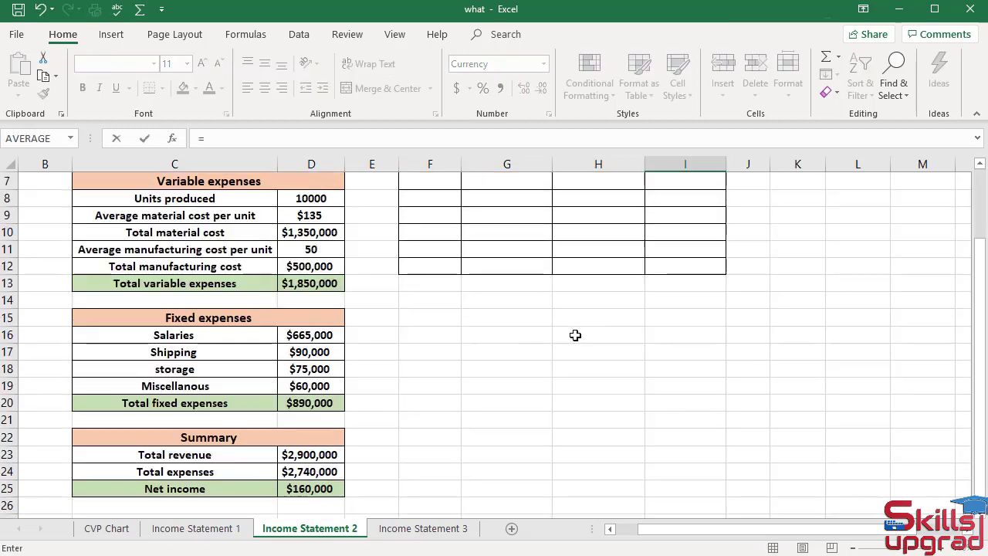
{"action": "left_click", "coordinate": [323, 489]}
{"action": "scroll", "coordinate": [561, 397], "scroll_direction": "up", "scroll_amount": 2}
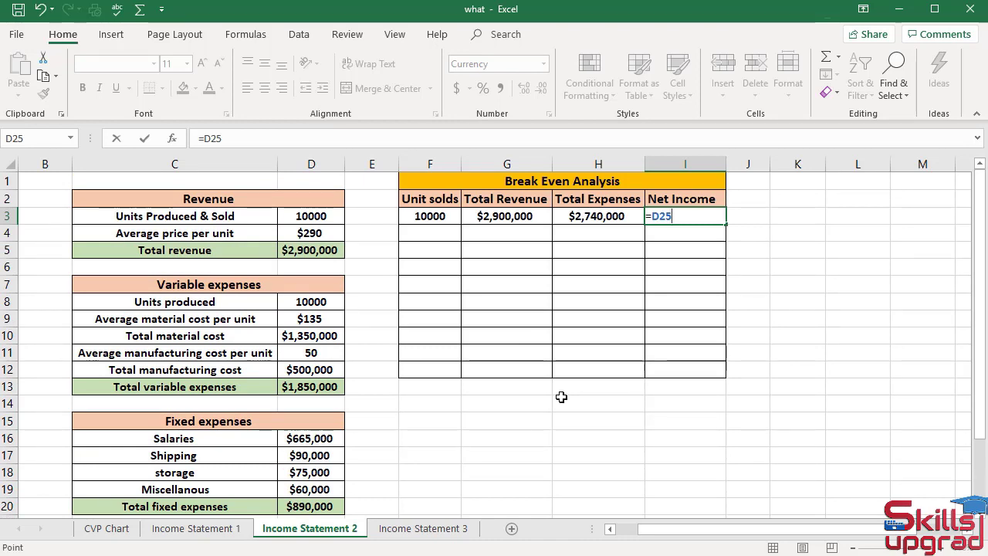
{"action": "key", "text": "Return"}
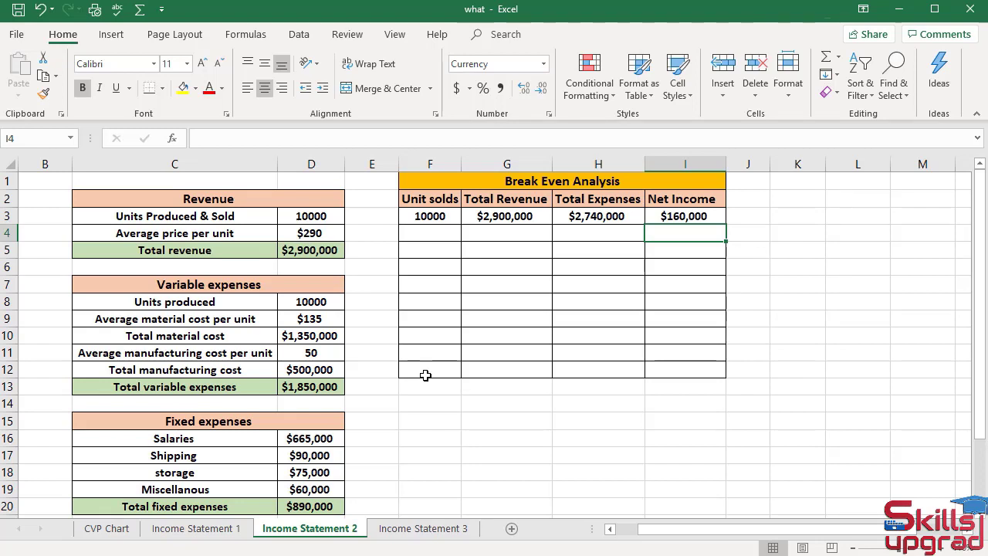
Enter 3000 in F4 and 6000 in F5 under Unit solds
{"action": "left_click", "coordinate": [437, 235]}
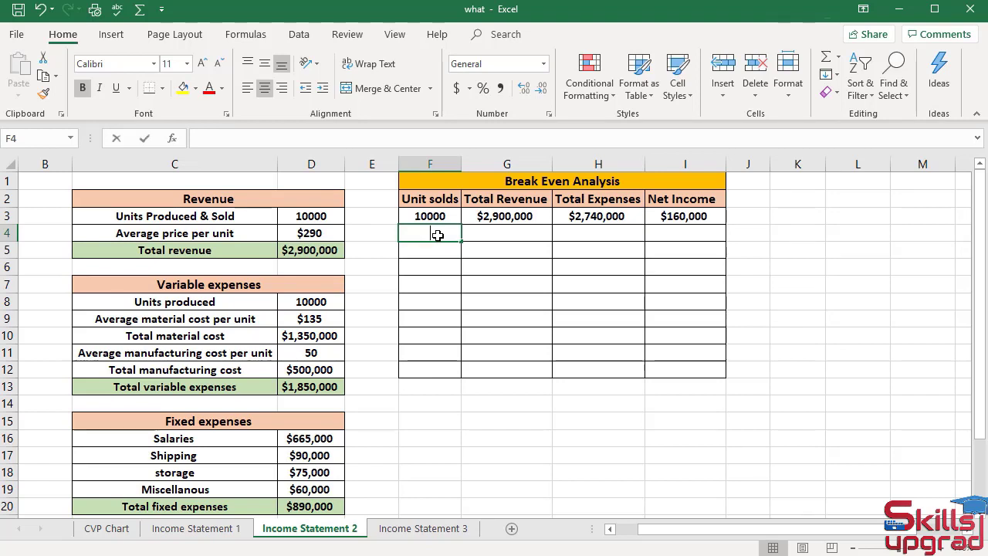
{"action": "type", "text": "3000"}
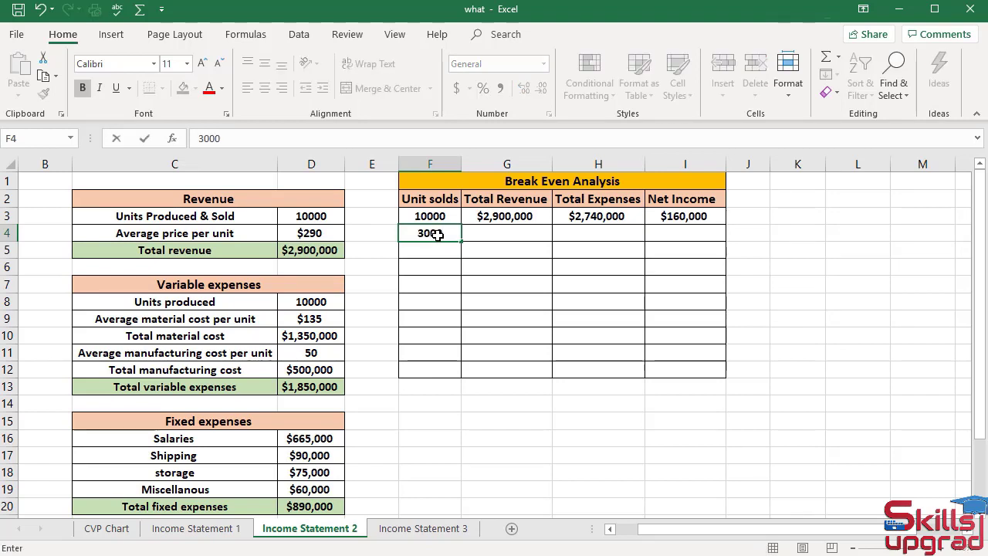
{"action": "key", "text": "Return"}
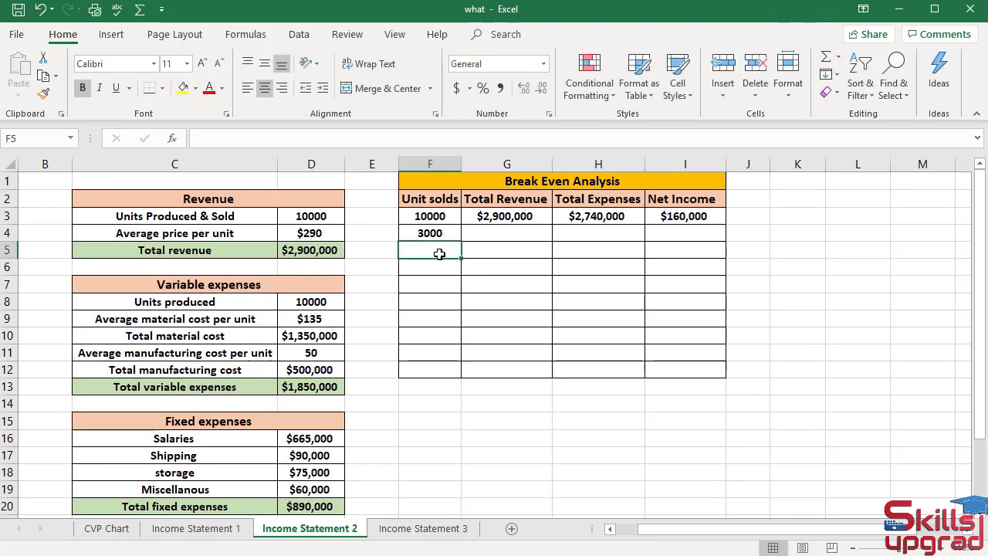
{"action": "type", "text": "6000"}
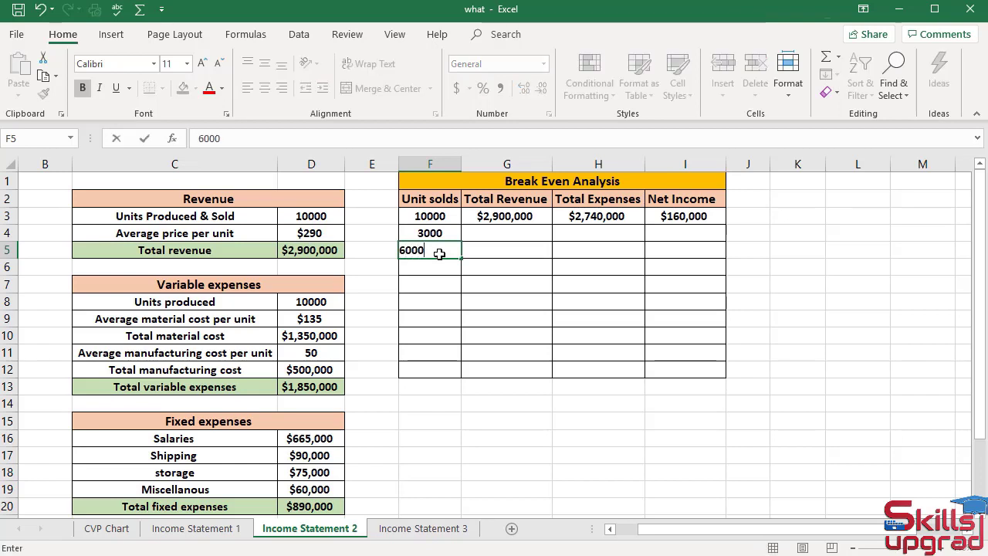
{"action": "key", "text": "Return"}
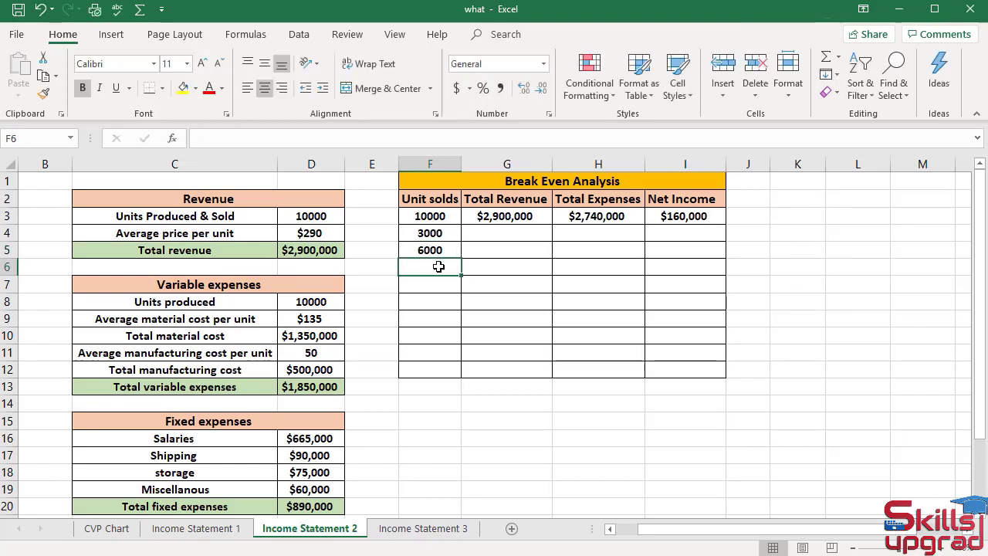
Enter =F5+F4 in F6, showing 9000
{"action": "type", "text": "="}
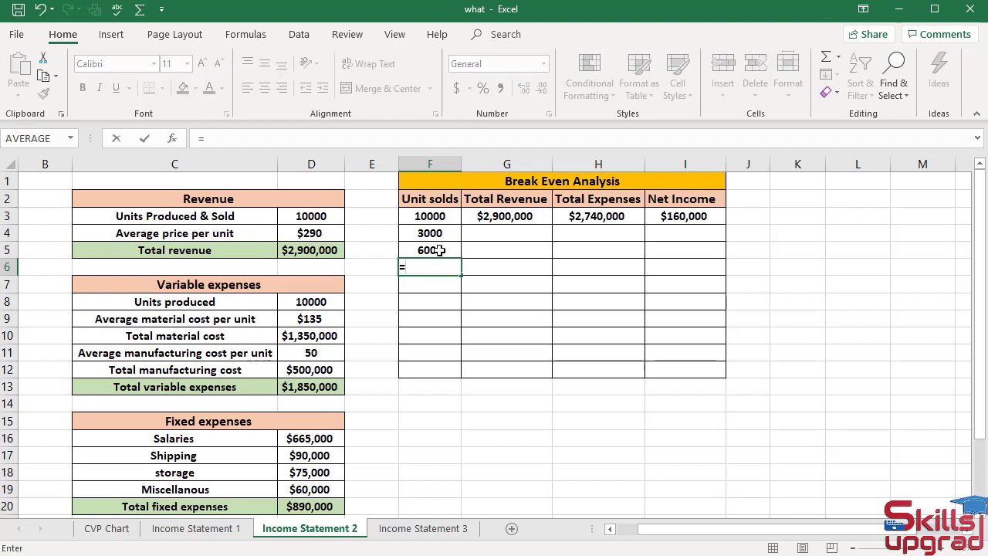
{"action": "left_click", "coordinate": [439, 250]}
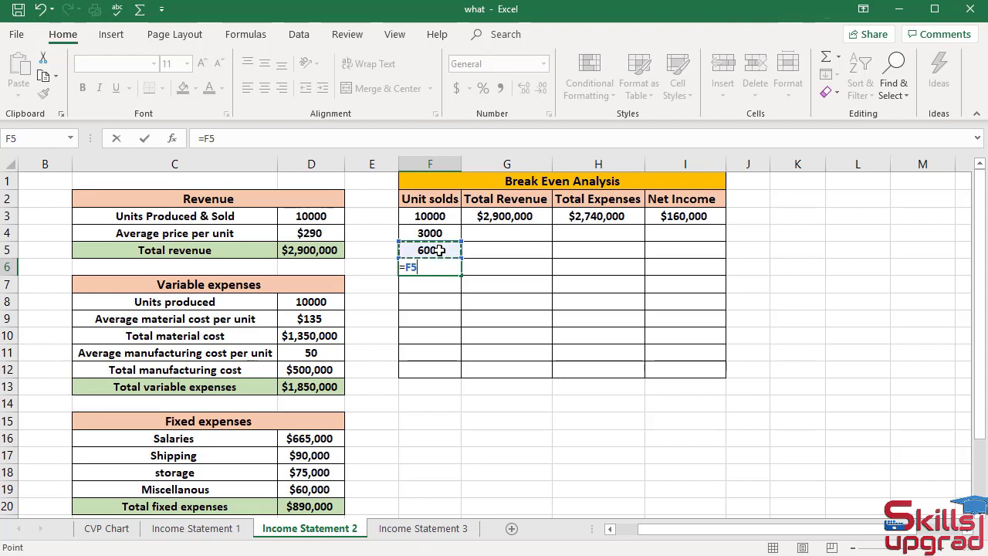
{"action": "type", "text": "+"}
{"action": "left_click", "coordinate": [434, 234]}
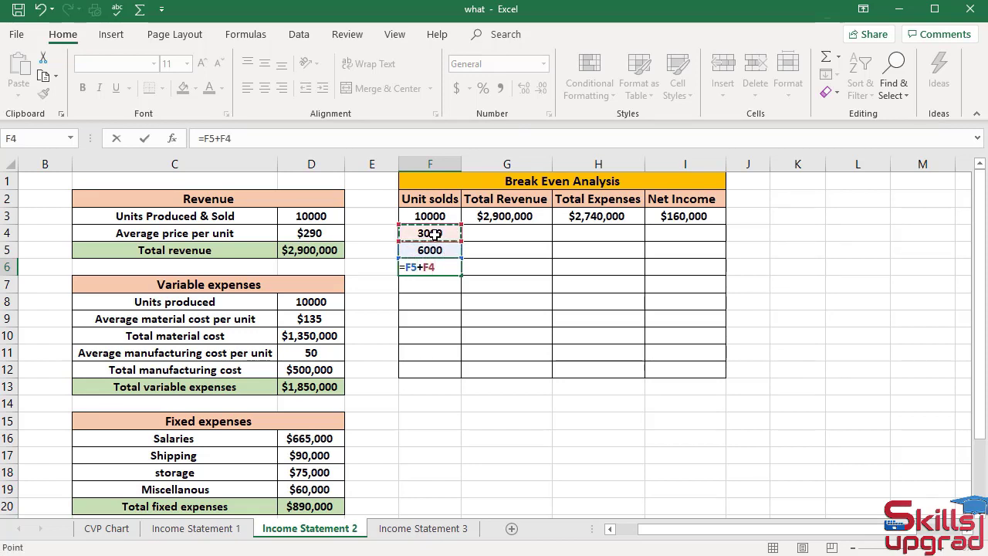
{"action": "key", "text": "Return"}
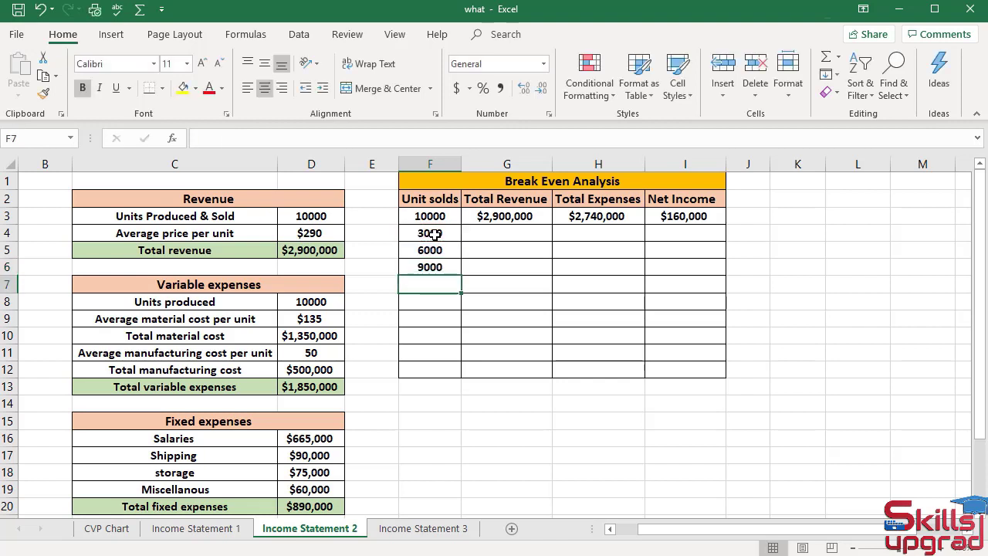
Change F6 to =F5+$F$4 and fill it down to F12, reaching 27000
{"action": "left_click", "coordinate": [436, 268]}
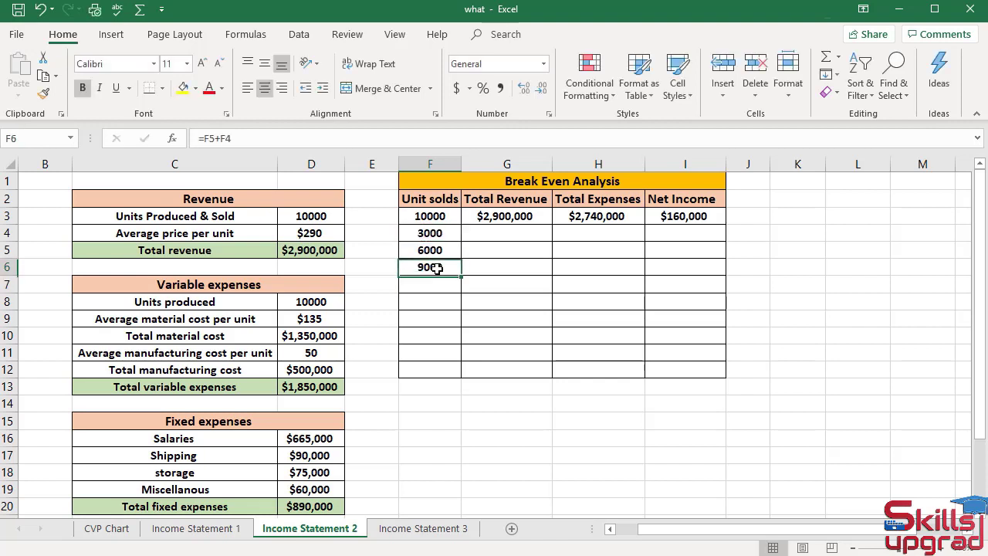
{"action": "left_click", "coordinate": [237, 138]}
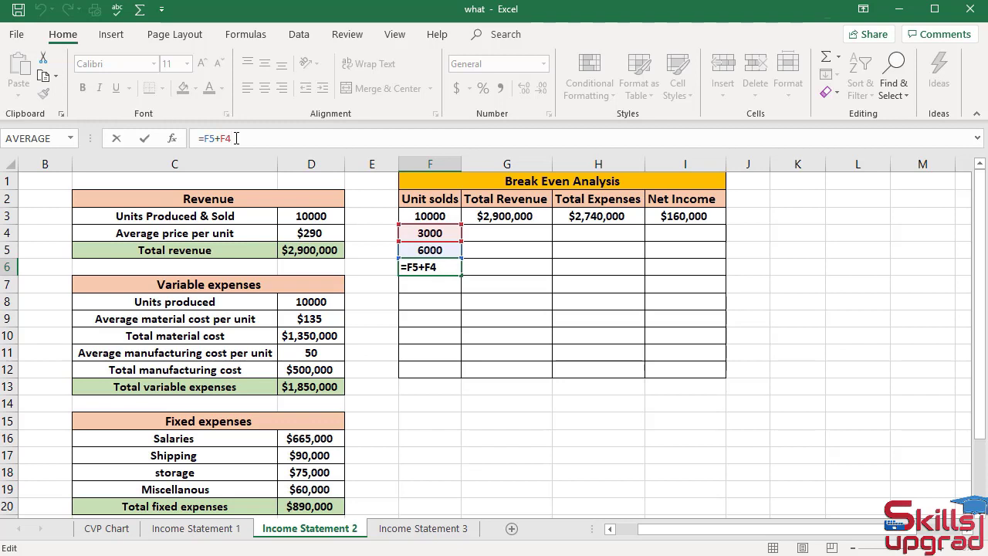
{"action": "key", "text": "F4"}
{"action": "key", "text": "Return"}
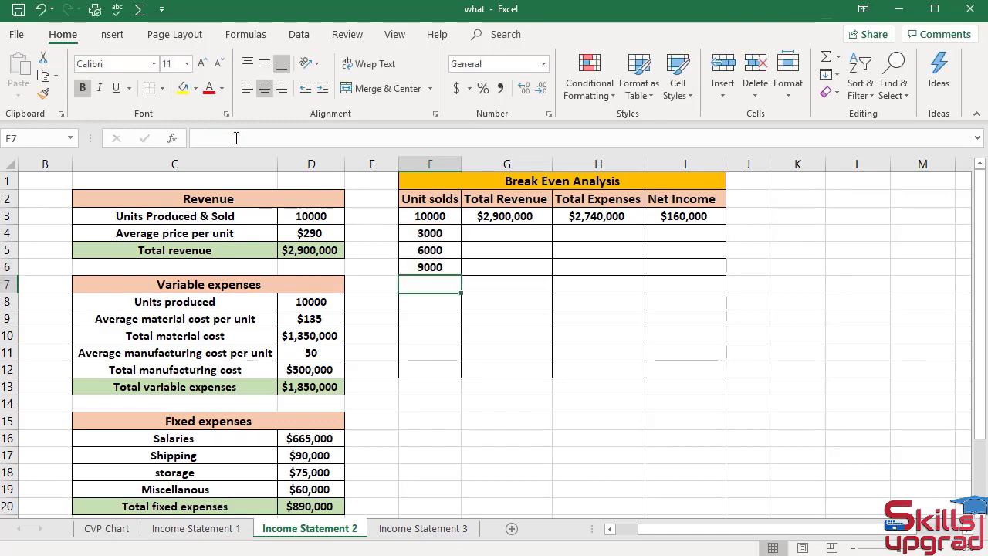
{"action": "left_click", "coordinate": [401, 266]}
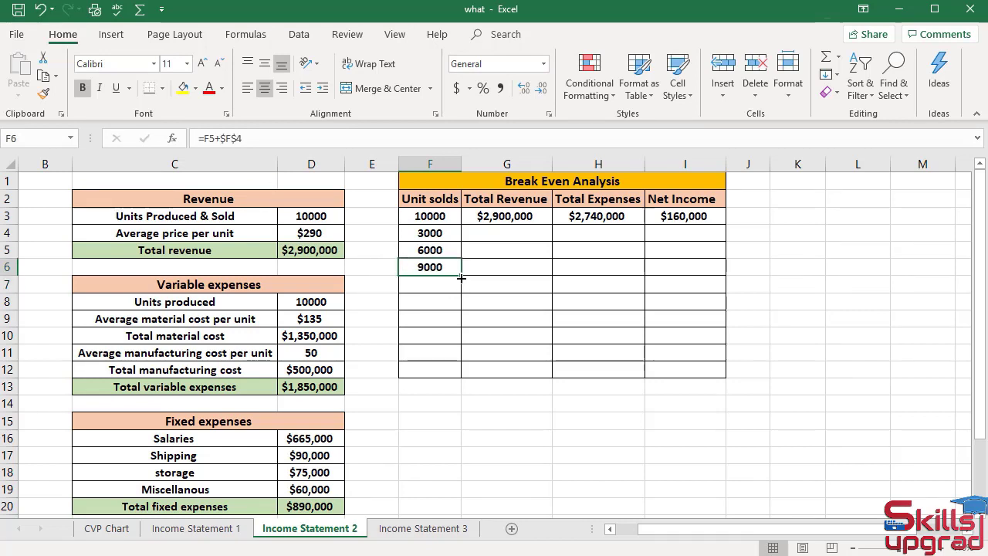
{"action": "left_click_drag", "start_coordinate": [462, 277], "coordinate": [461, 376]}
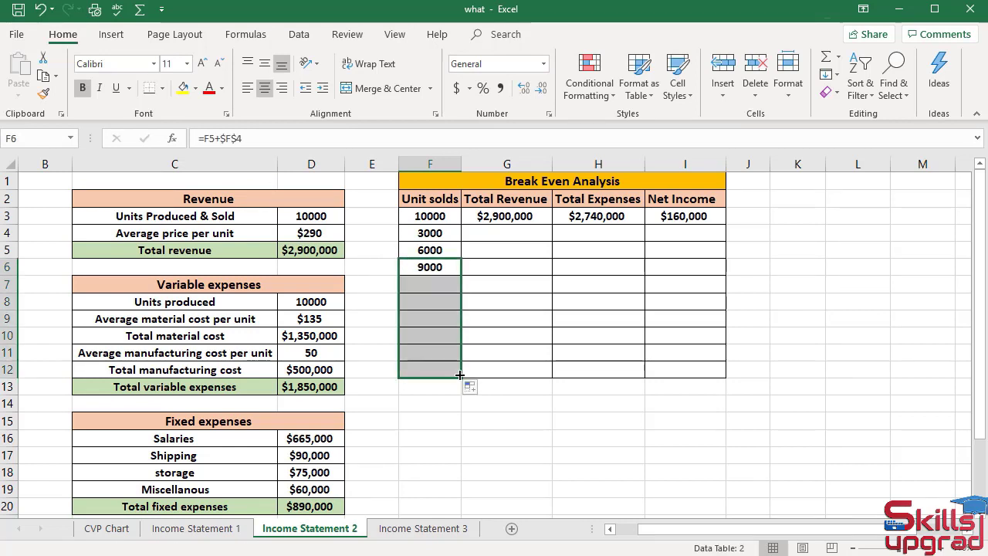